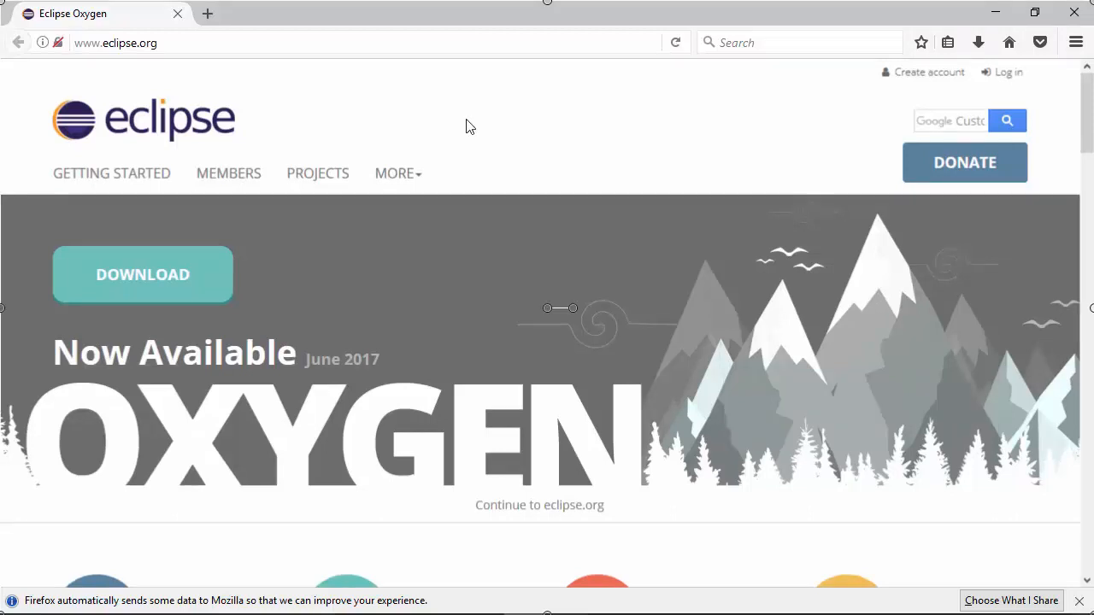
# Download the Windows 64-bit Eclipse Oxygen installer eclipse-inst-win64.exe from the suggested mirror and save the file.
pyautogui.click(192, 295)
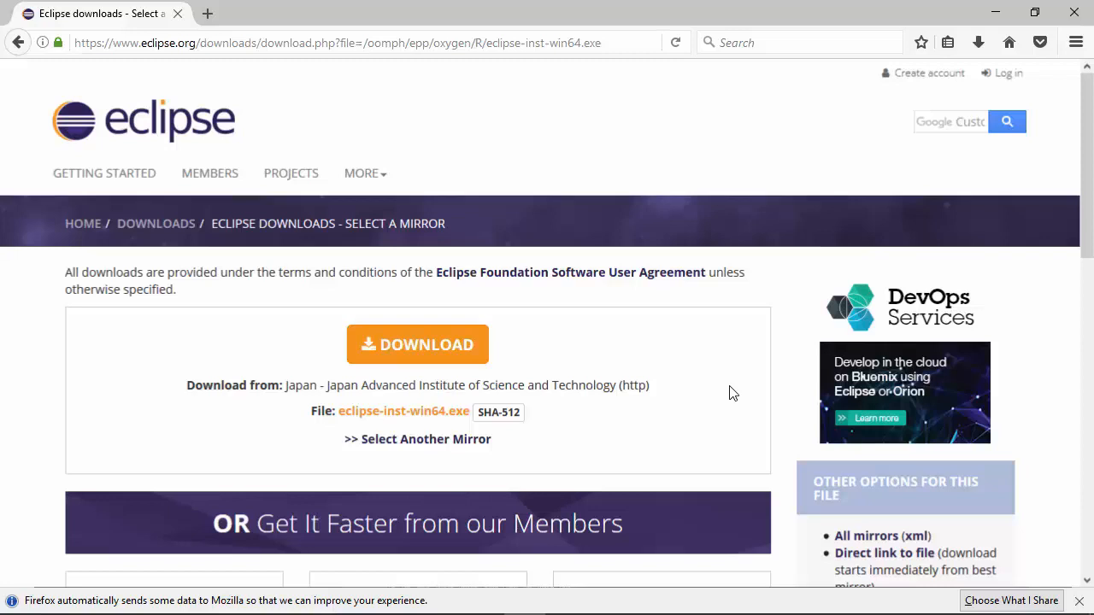
pyautogui.click(443, 367)
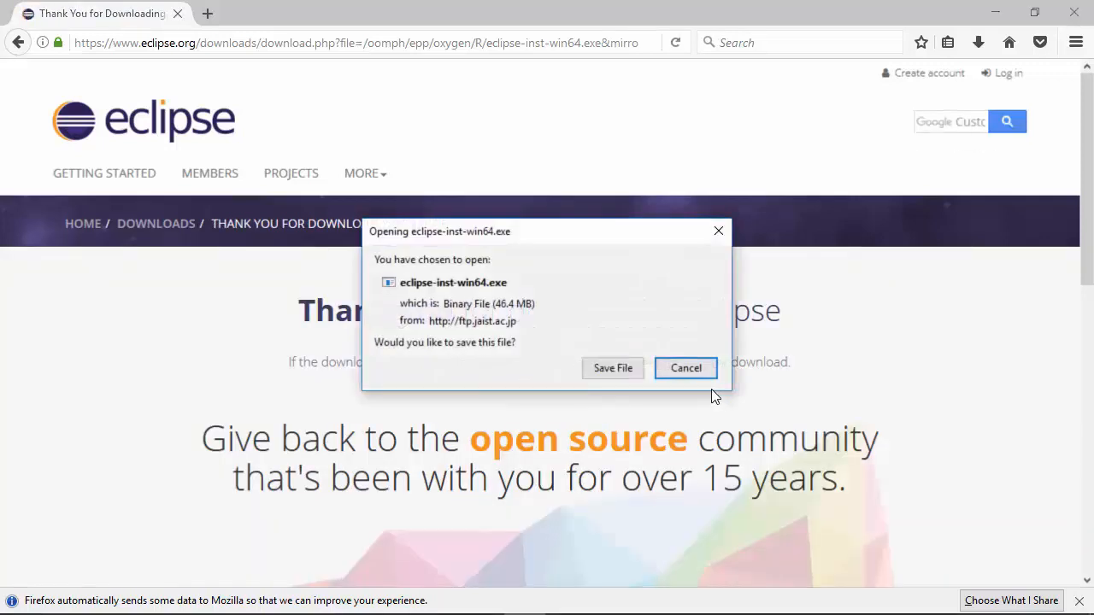
pyautogui.click(612, 368)
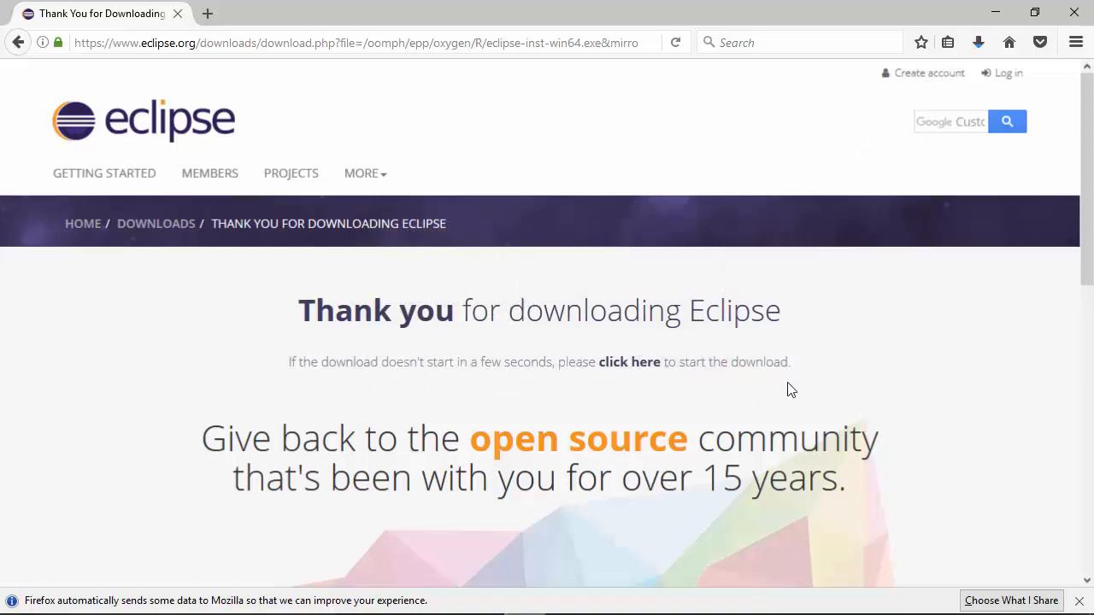
# Run the downloaded eclipse-inst-win64.exe and allow it past the security warning.
pyautogui.click(979, 44)
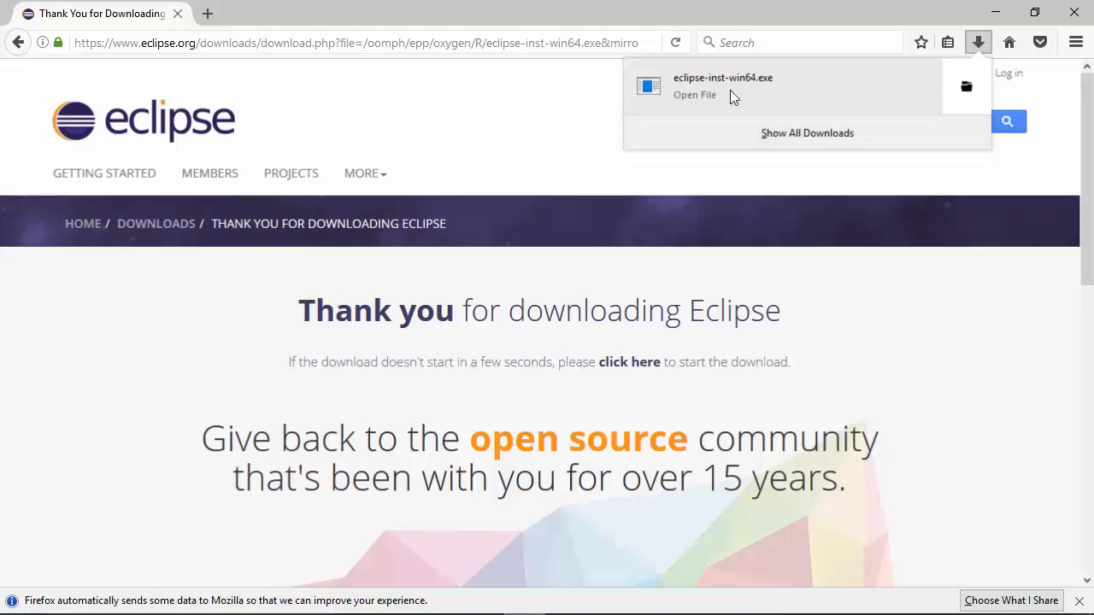
pyautogui.click(730, 91)
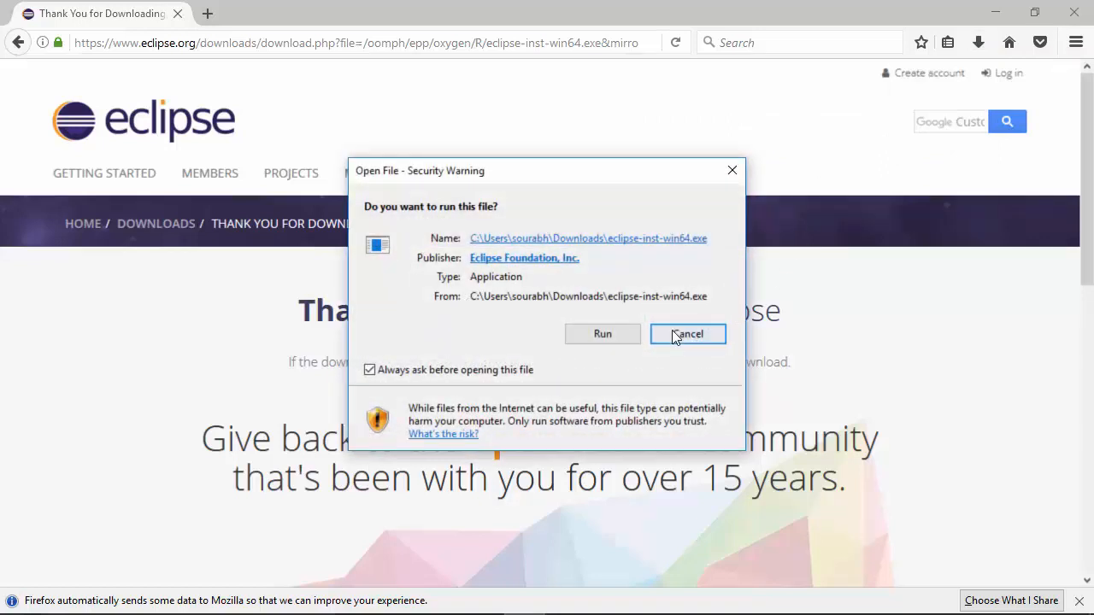
pyautogui.click(613, 335)
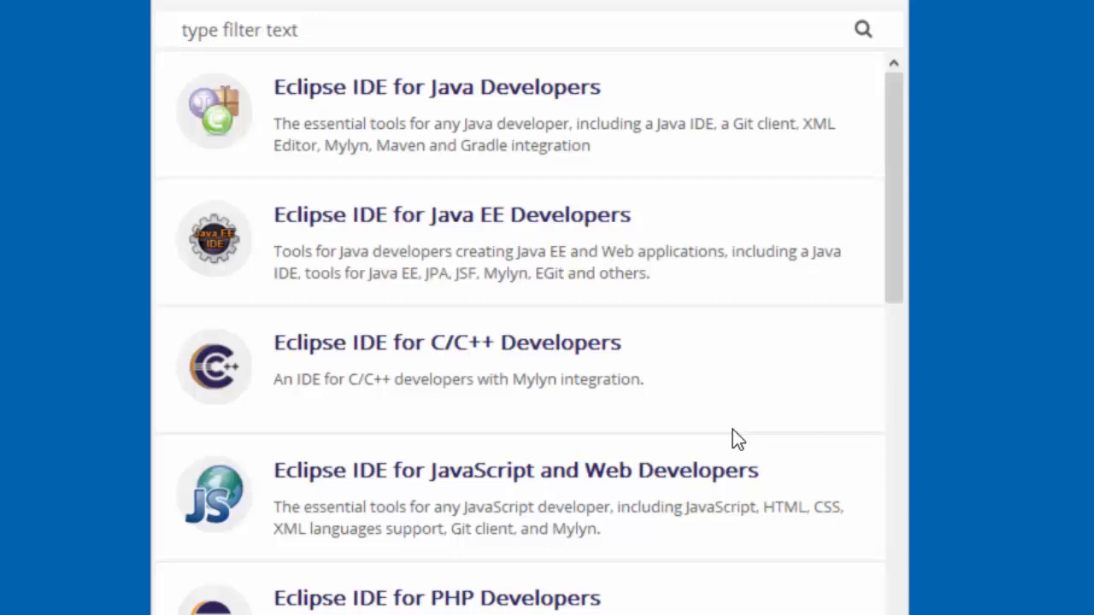
# Install Eclipse IDE for Java Developers in the default folder with start menu entry and desktop shortcut, accepting the user agreement.
pyautogui.click(566, 135)
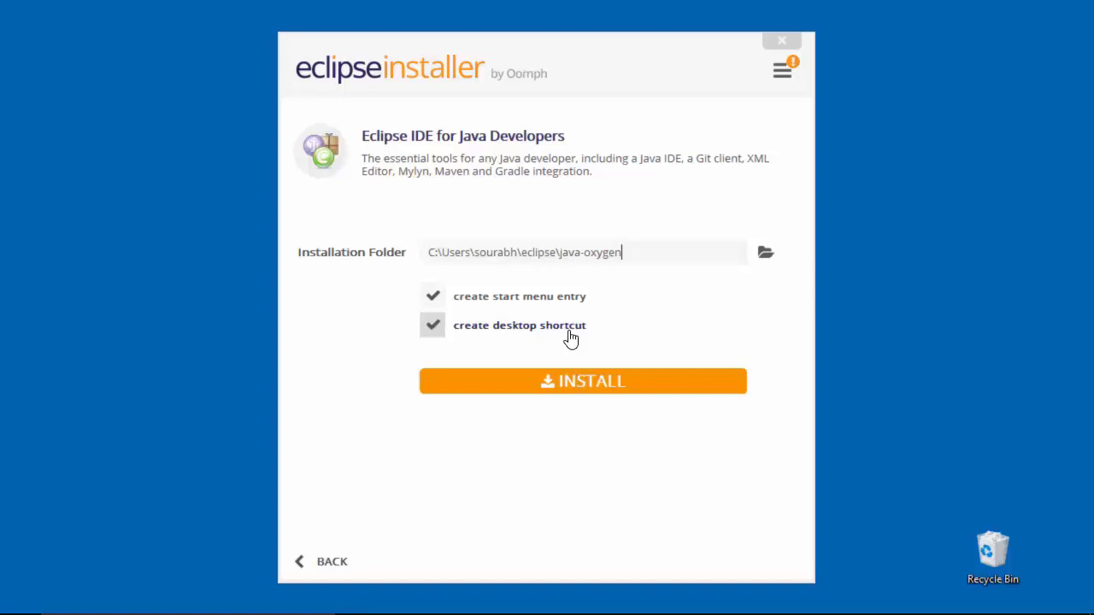
pyautogui.click(610, 385)
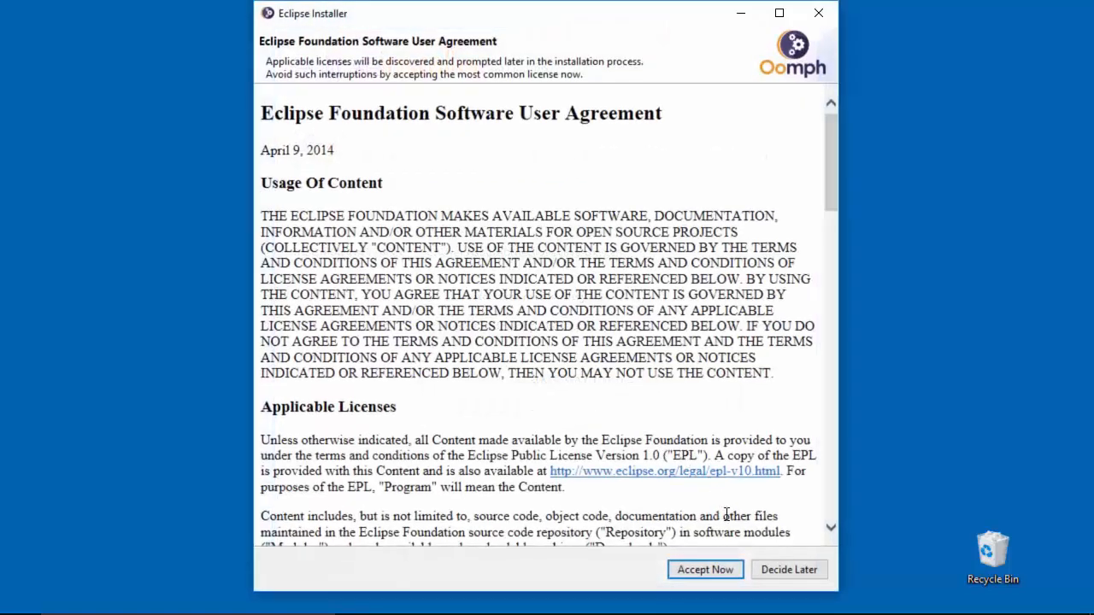
pyautogui.click(702, 570)
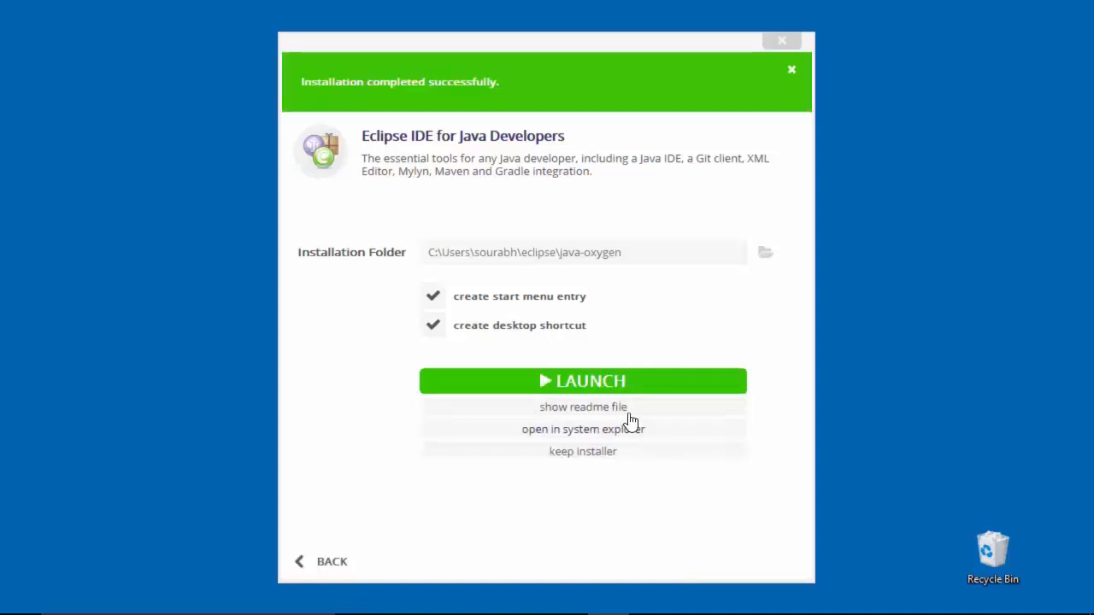
# Launch the installed Eclipse IDE with the suggested eclipse-workspace directory as workspace.
pyautogui.click(608, 386)
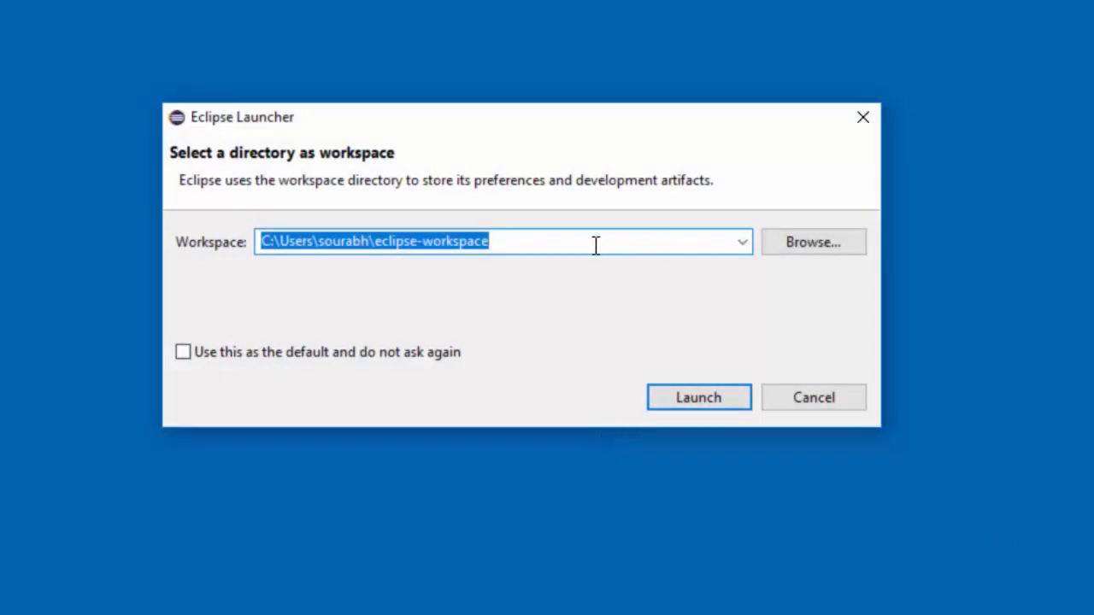
pyautogui.click(694, 392)
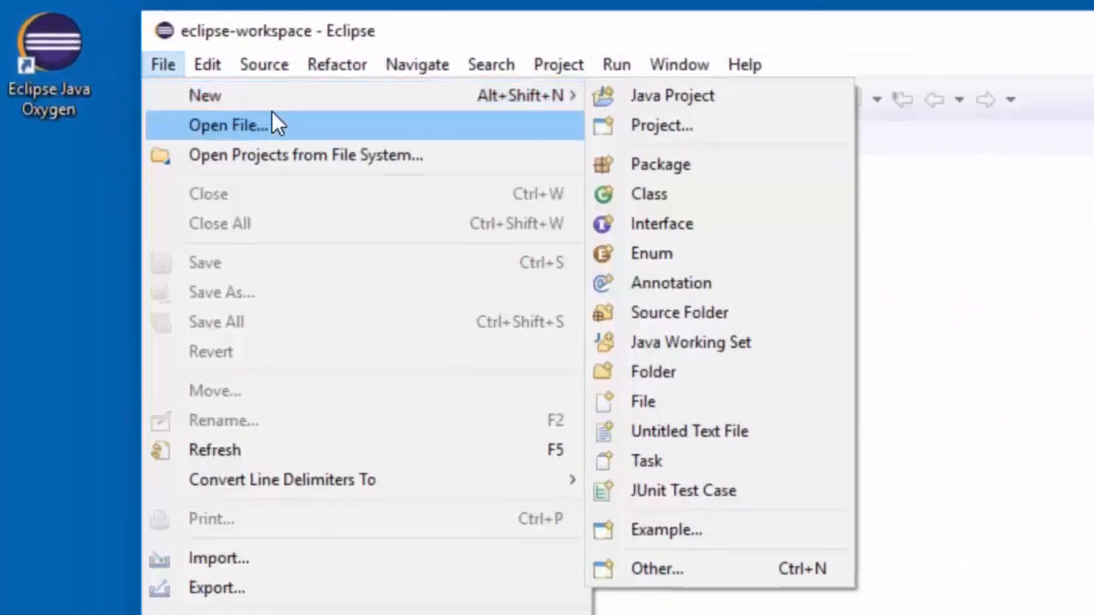
# Create a new Java project named ICTProject with the default JavaSE-1.8 environment and build settings.
pyautogui.moveTo(426, 101)
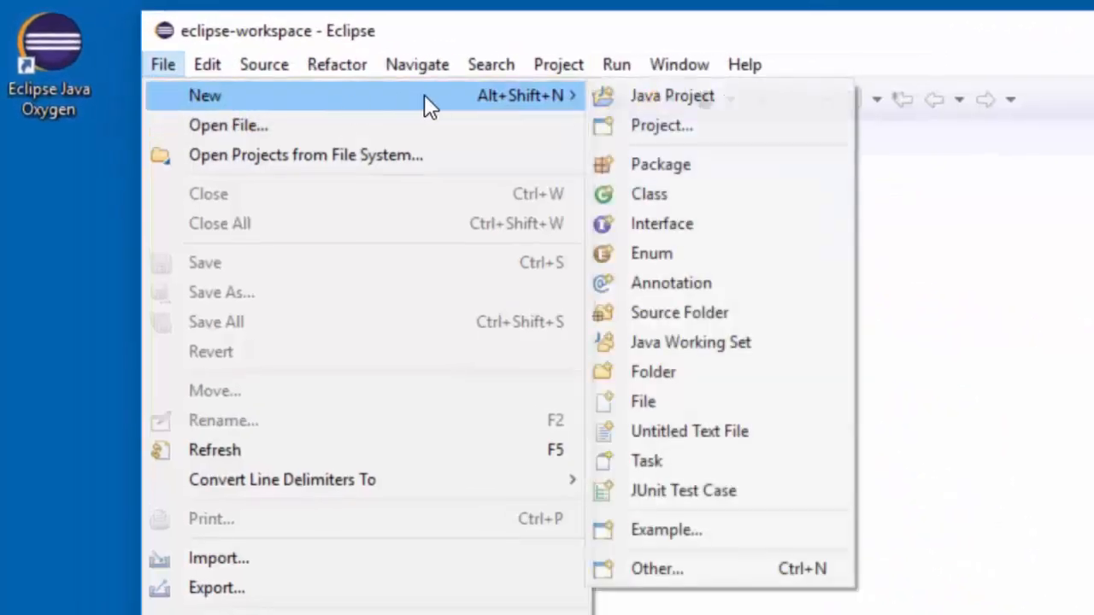
pyautogui.click(794, 96)
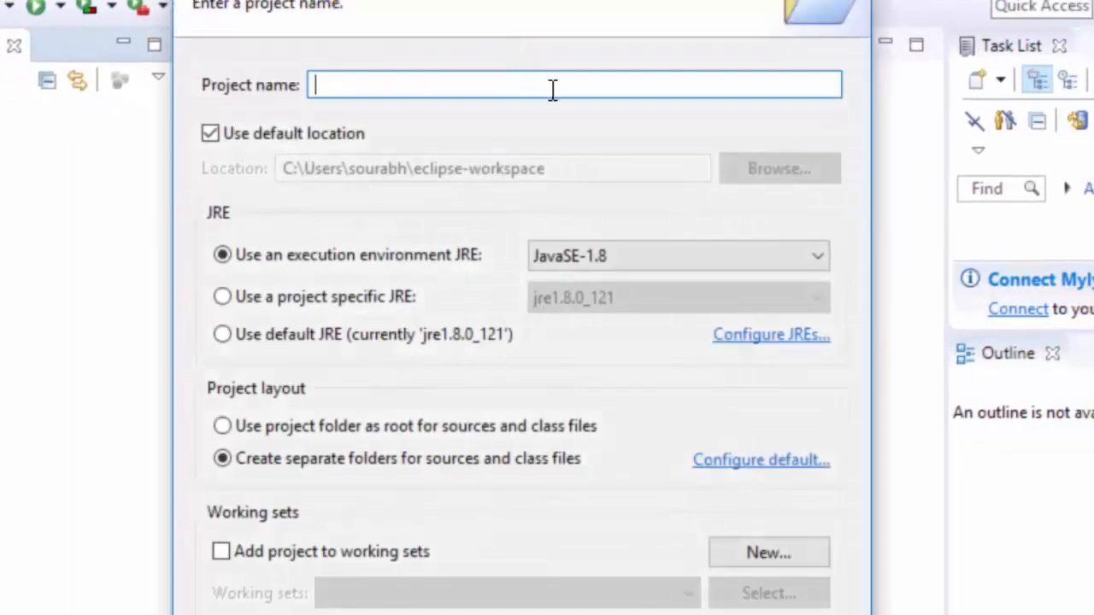
pyautogui.write('ICTProject')
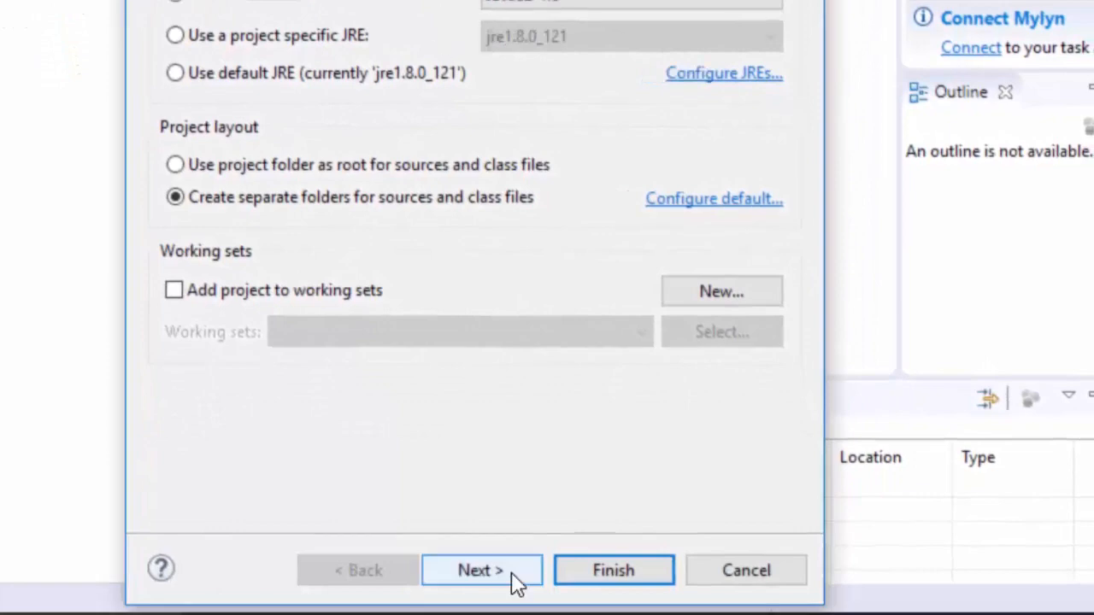
pyautogui.click(513, 581)
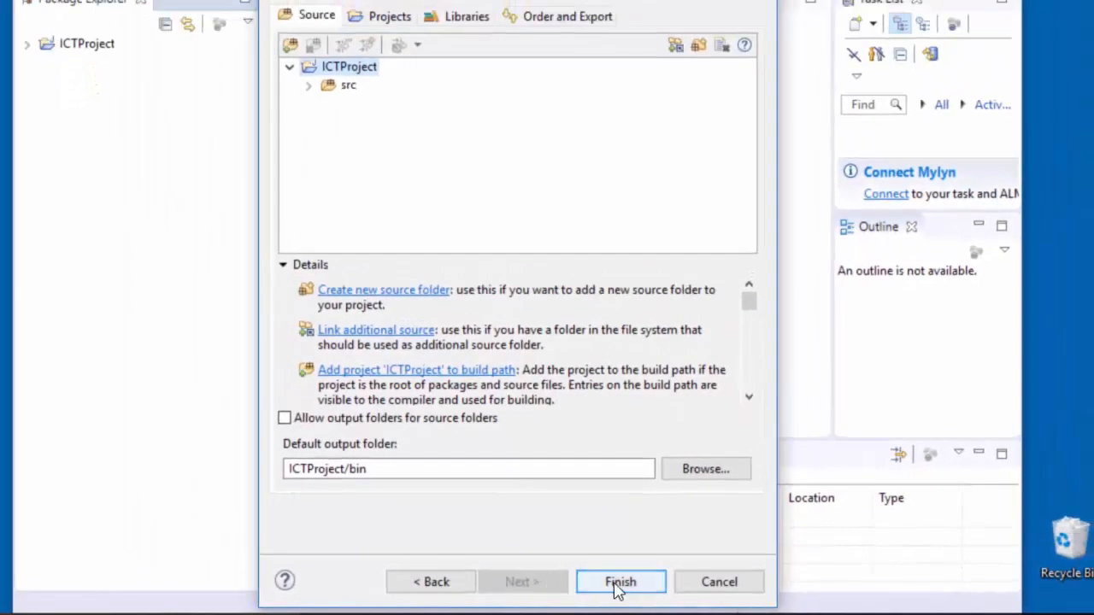
pyautogui.click(617, 583)
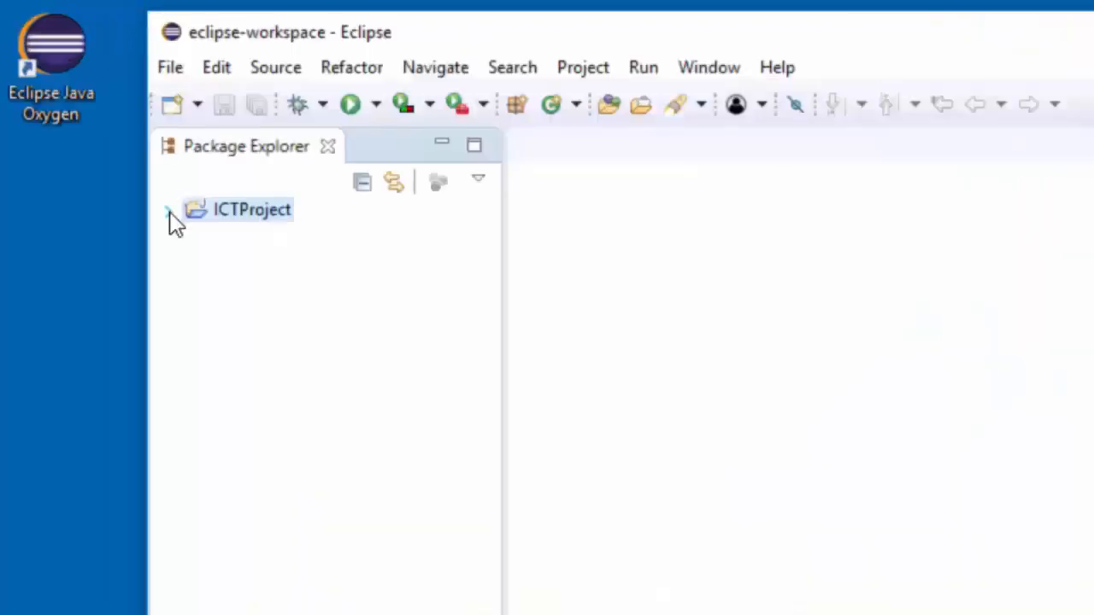
# Expand ICTProject and create a public Java class named ICT in its src folder, using the default package.
pyautogui.click(102, 128)
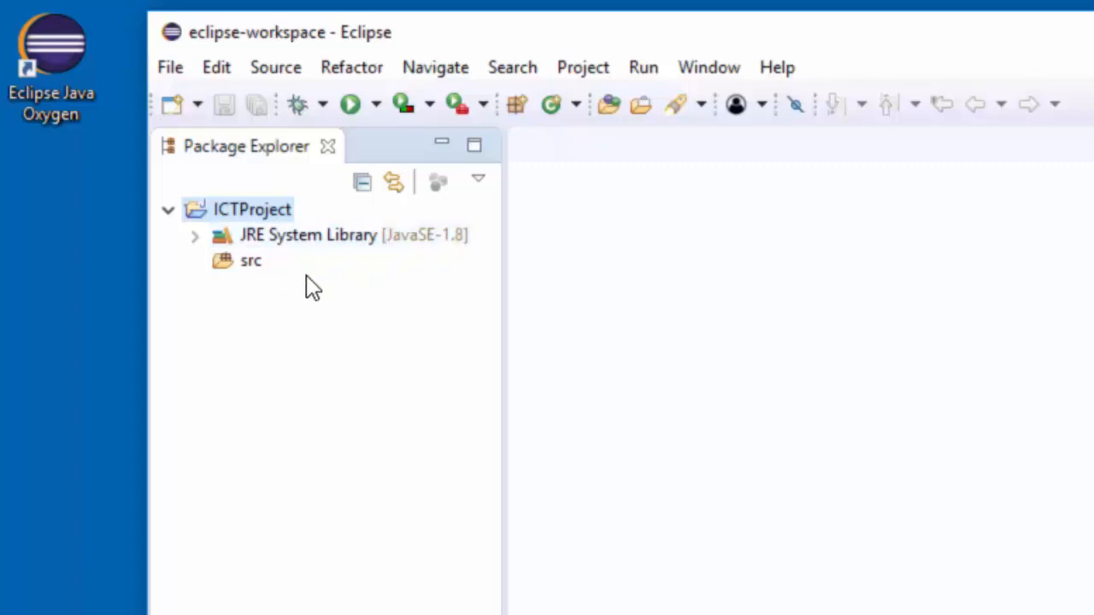
pyautogui.click(250, 262)
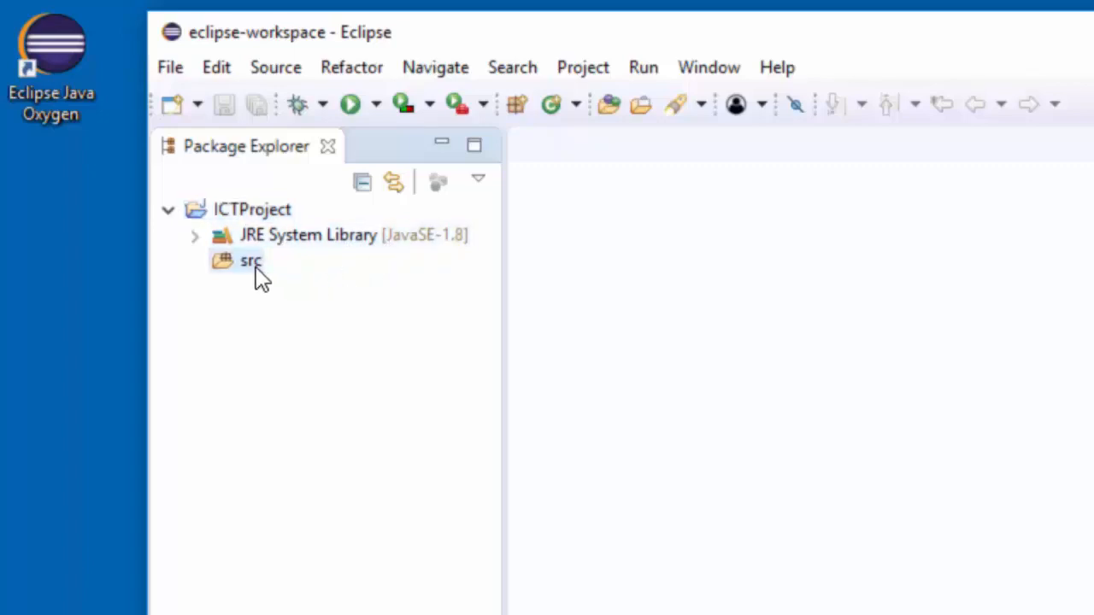
pyautogui.rightClick(261, 280)
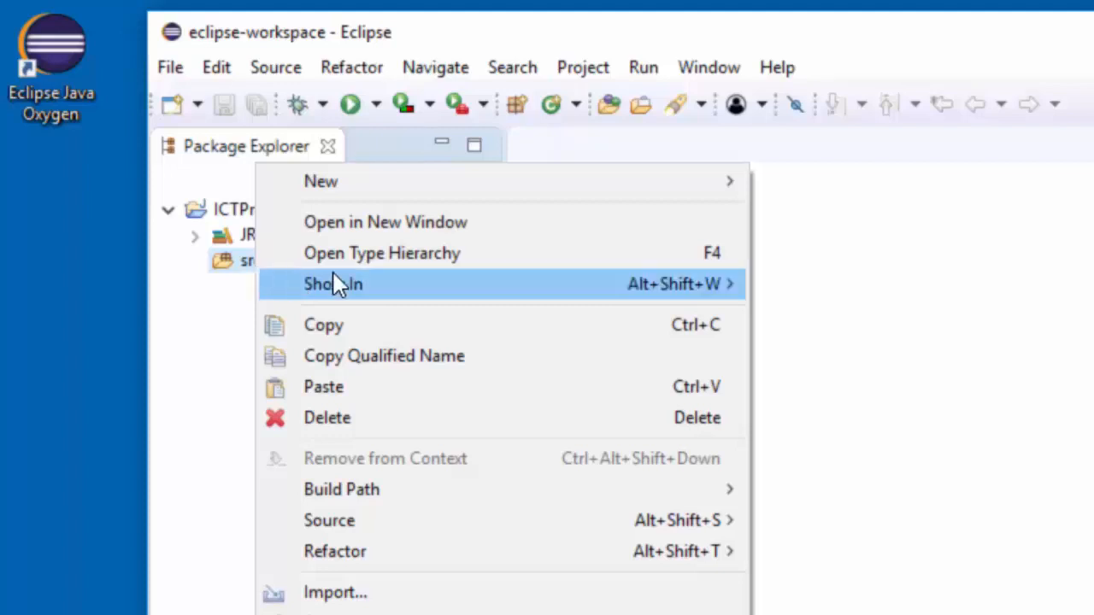
pyautogui.moveTo(558, 181)
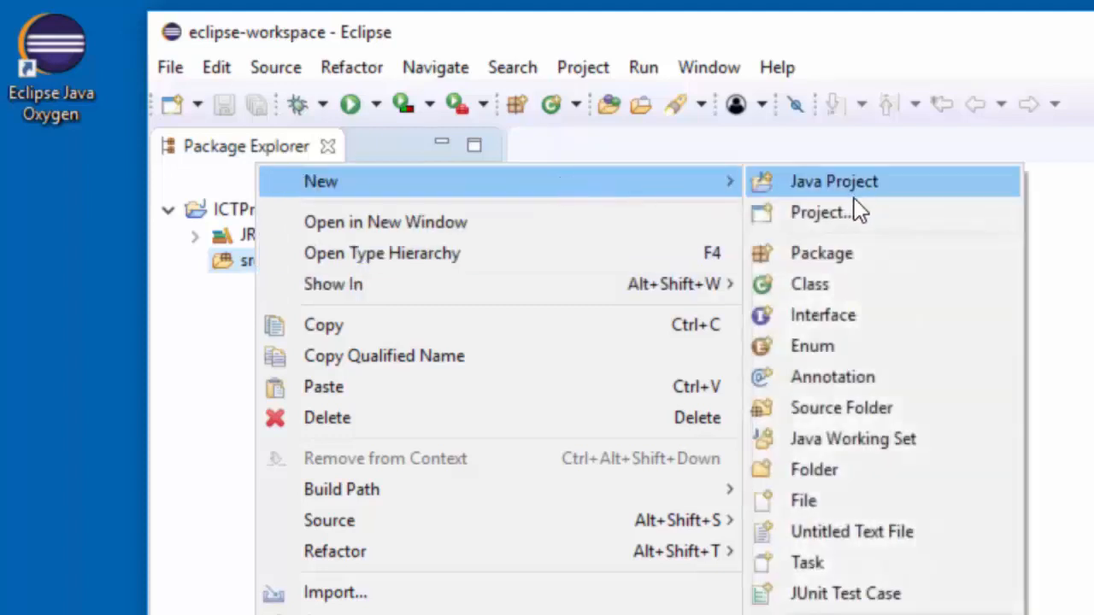
pyautogui.click(810, 284)
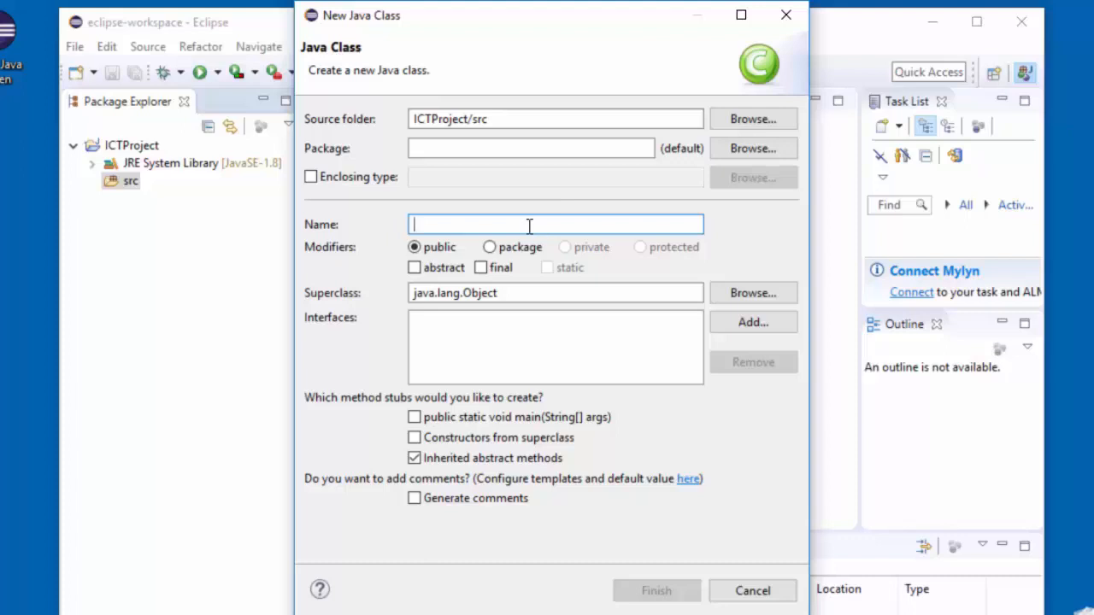
pyautogui.write('ICT')
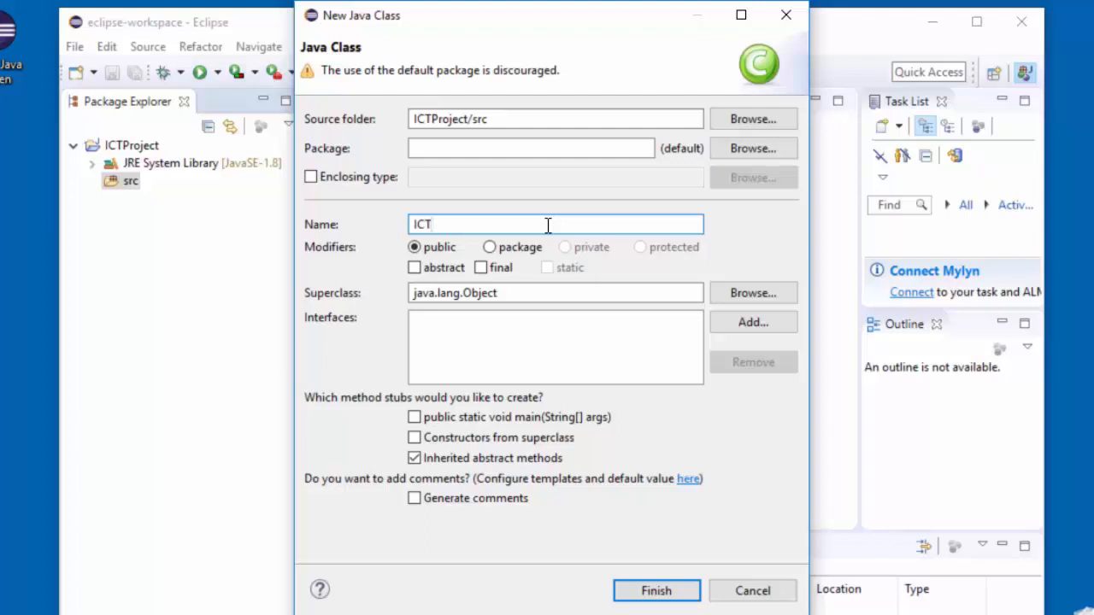
pyautogui.click(666, 590)
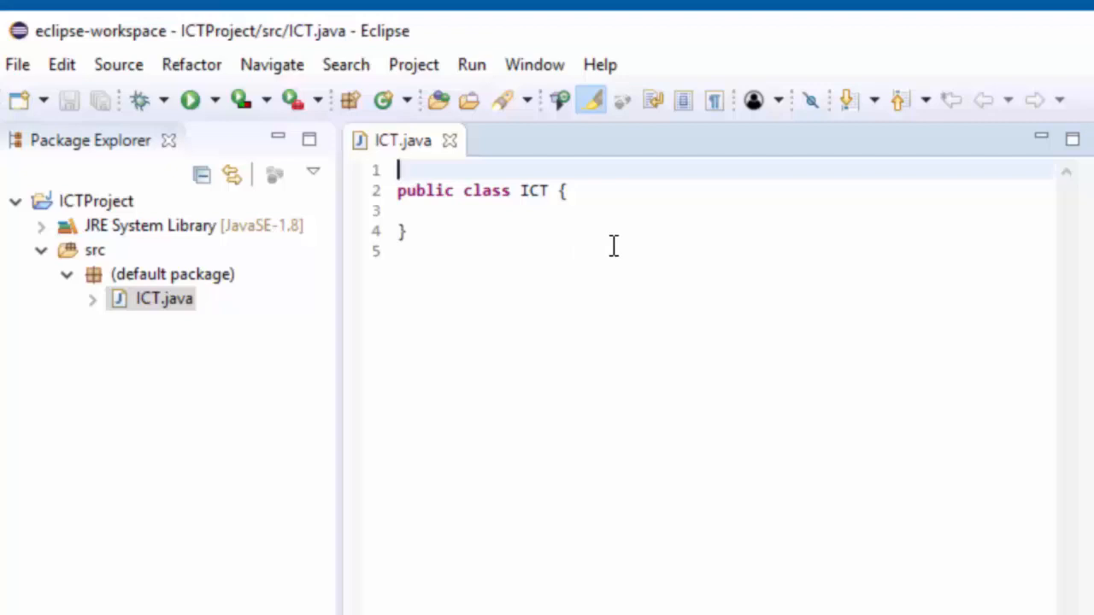
pyautogui.moveTo(559, 237); pyautogui.dragTo(379, 189)
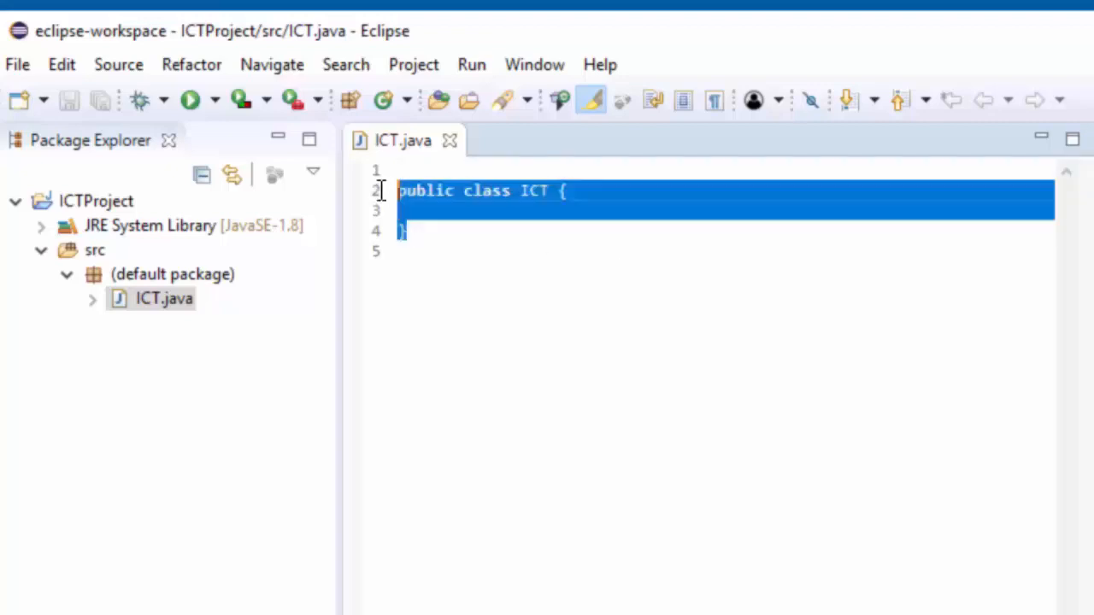
pyautogui.click(604, 262)
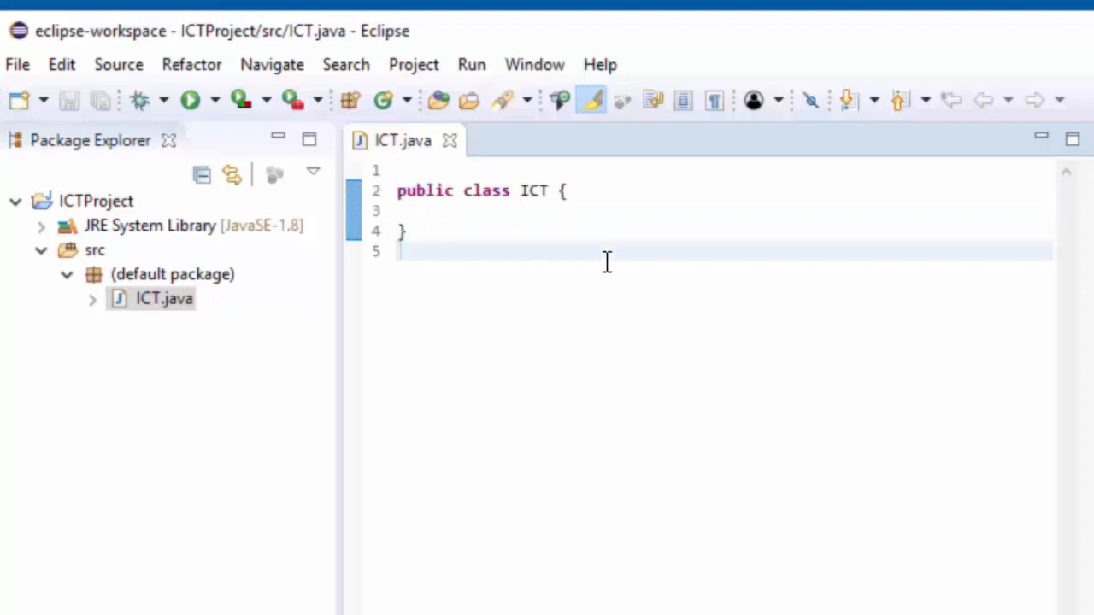
# Switch to Notepad++ and copy the complete Hello World class code selected in ICT.java.
pyautogui.press('alt')
pyautogui.hotkey('alt', 'Tab')
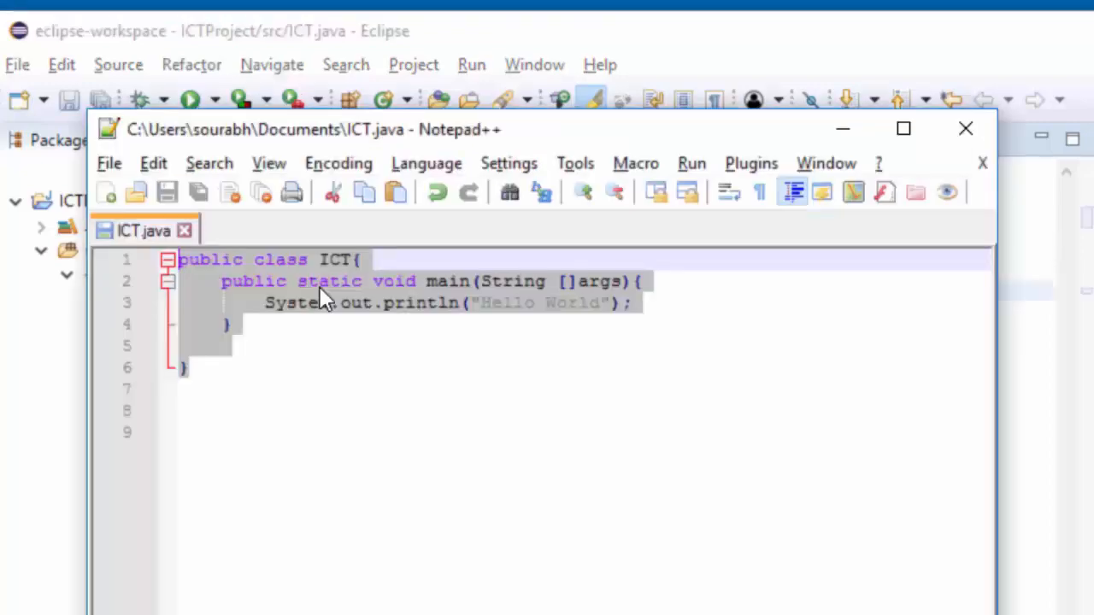
pyautogui.rightClick(319, 291)
pyautogui.click(346, 337)
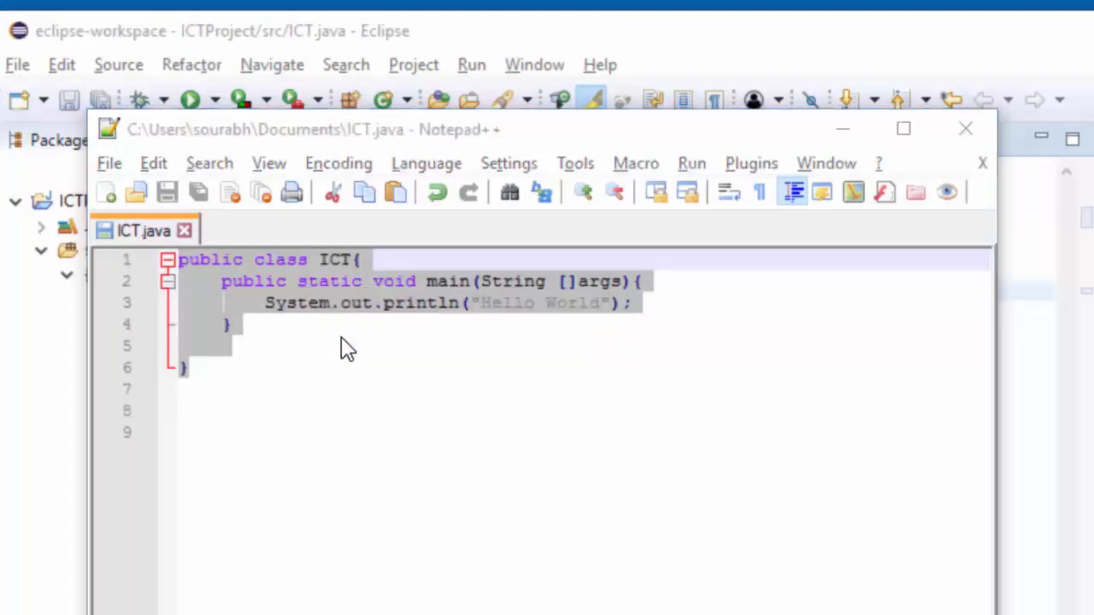
# Switch back to Eclipse and replace all code in ICT.java with the copied Hello World class.
pyautogui.hotkey('alt', 'Tab')
pyautogui.moveTo(419, 304); pyautogui.dragTo(367, 183)
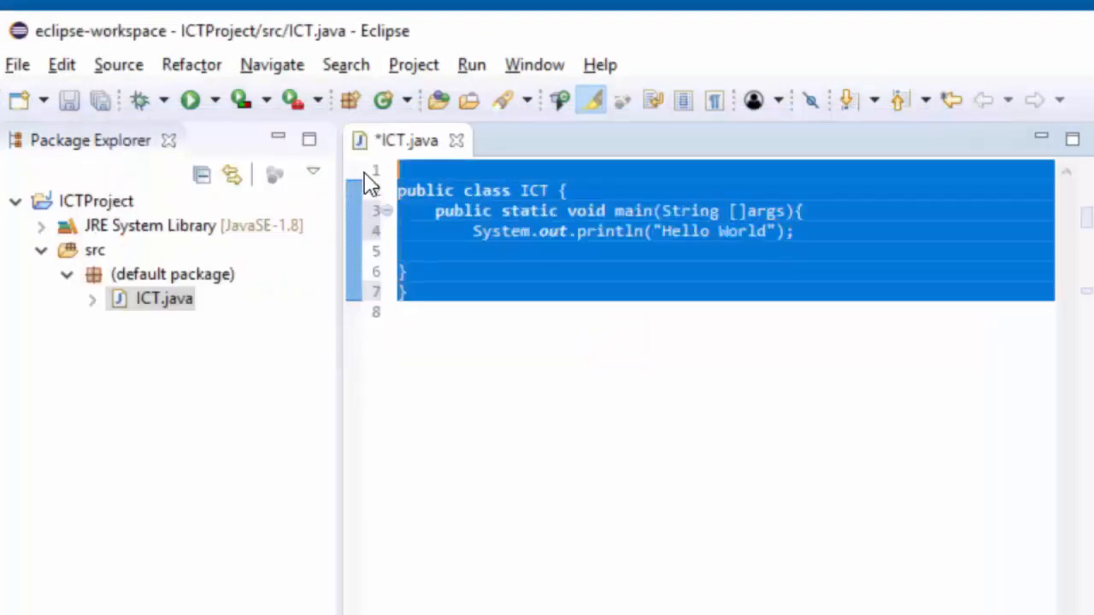
pyautogui.rightClick(462, 214)
pyautogui.click(526, 476)
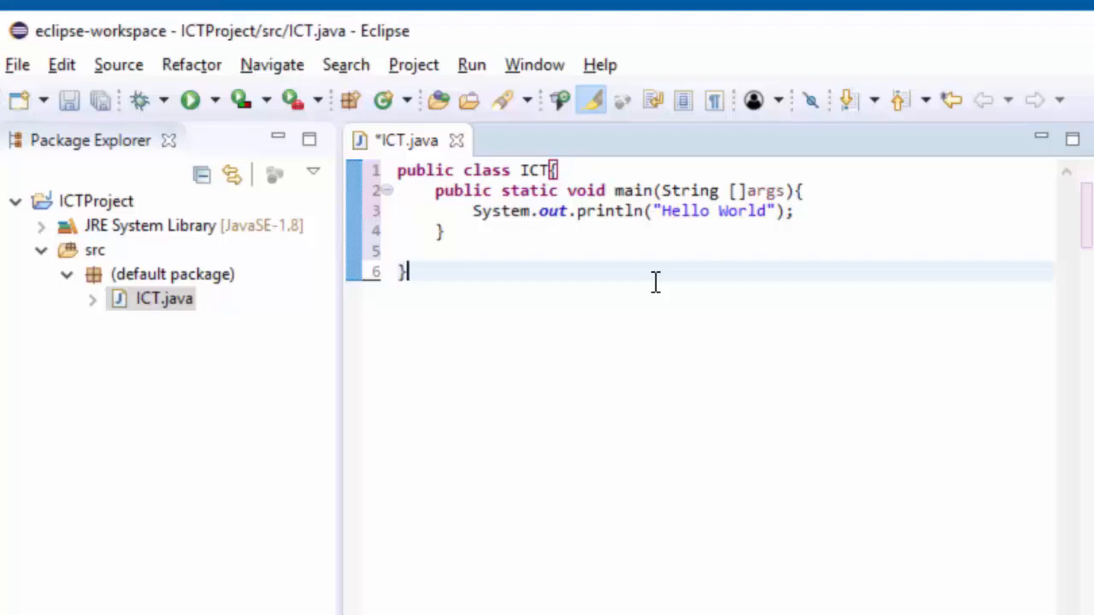
# Save and run ICT.java, and select the program's output line in the console.
pyautogui.click(264, 97)
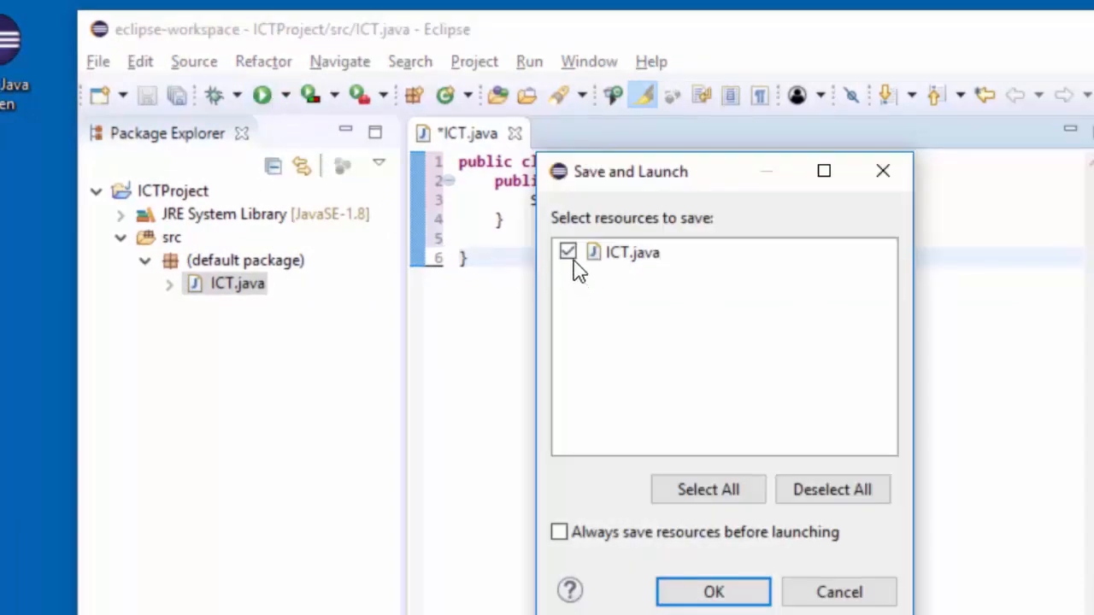
pyautogui.click(741, 593)
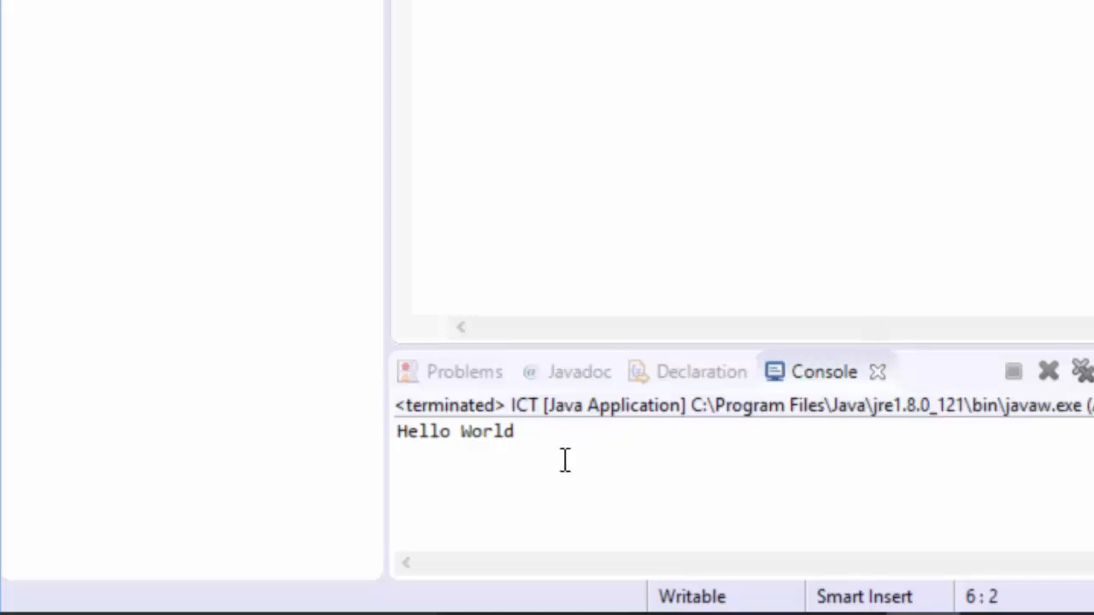
pyautogui.click(536, 446)
pyautogui.moveTo(518, 440); pyautogui.dragTo(399, 434)
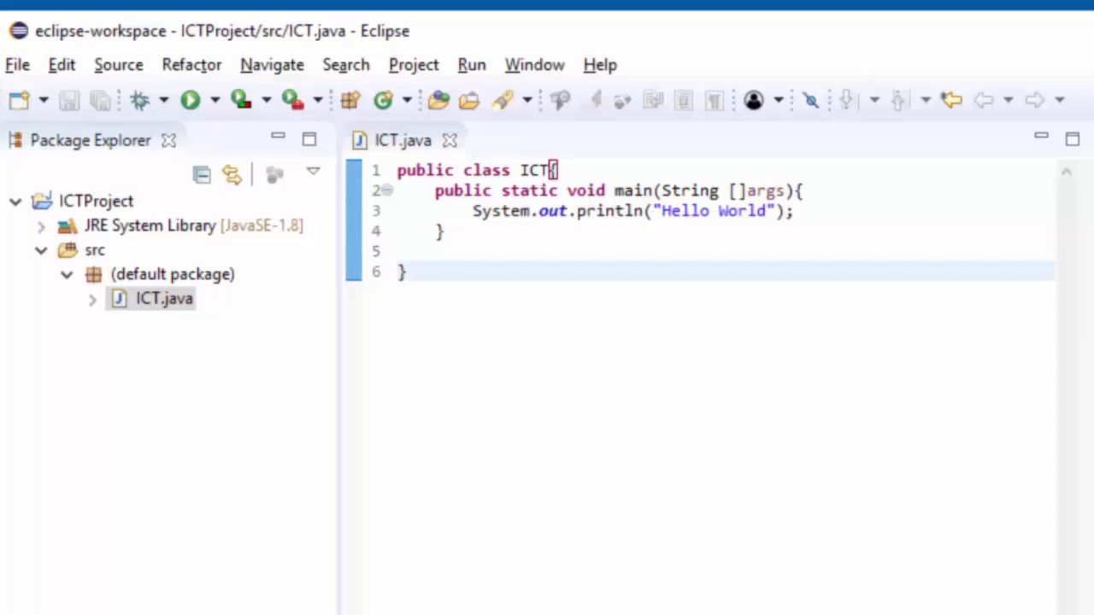
# Introduce a deliberate error in the println statement on line 3 by shortening System to Syst.
pyautogui.click(581, 279)
pyautogui.click(597, 270)
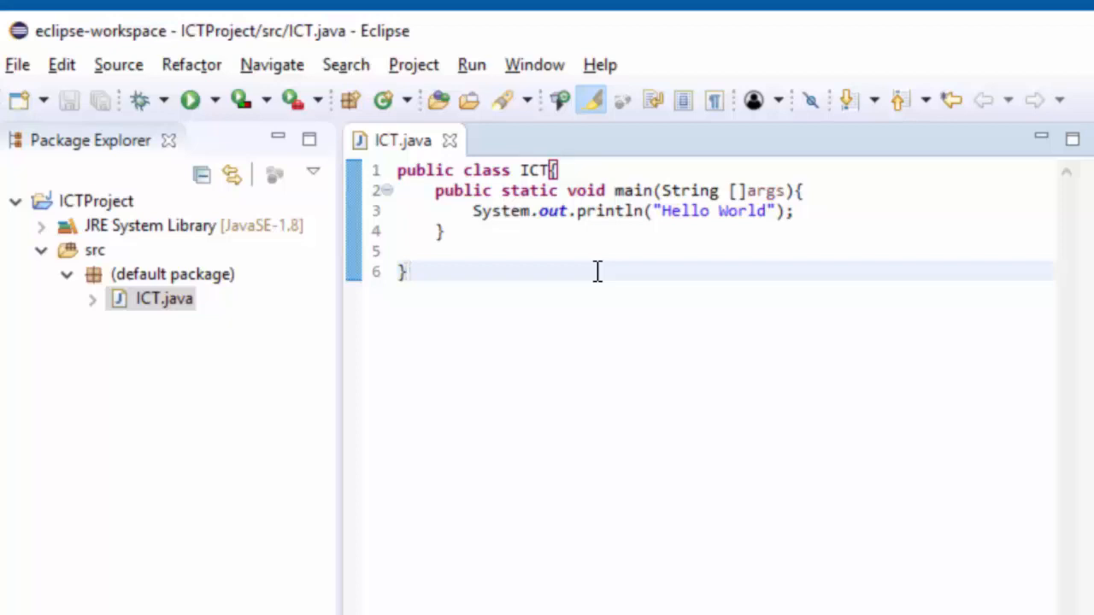
pyautogui.click(520, 210)
pyautogui.press('BackSpace')
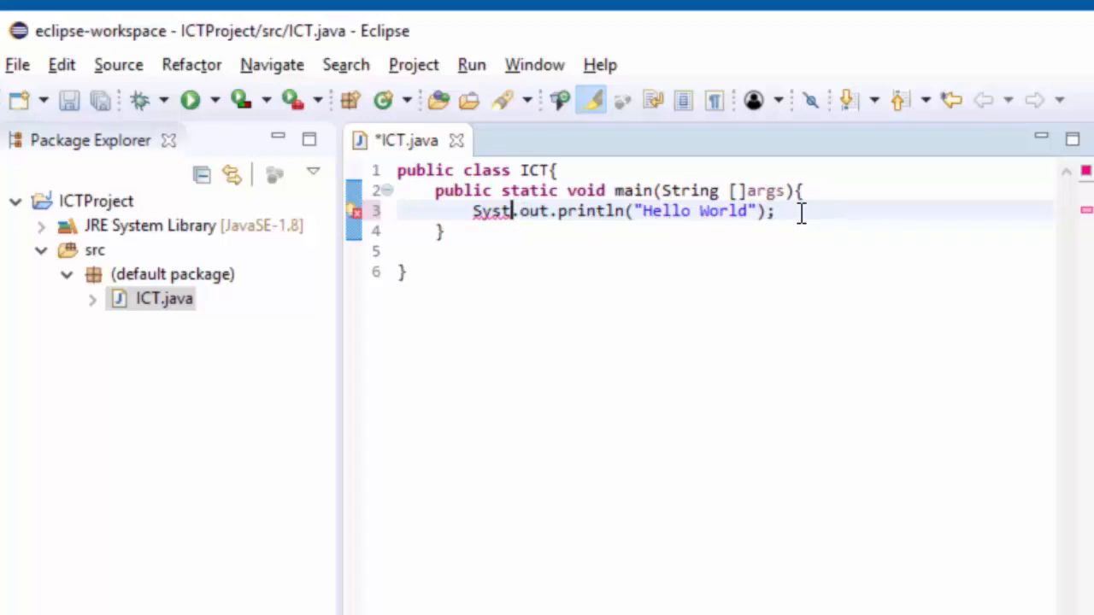
# Save ICT.java and try to run the faulty program, cancelling the launch at the workspace error prompt.
pyautogui.click(189, 100)
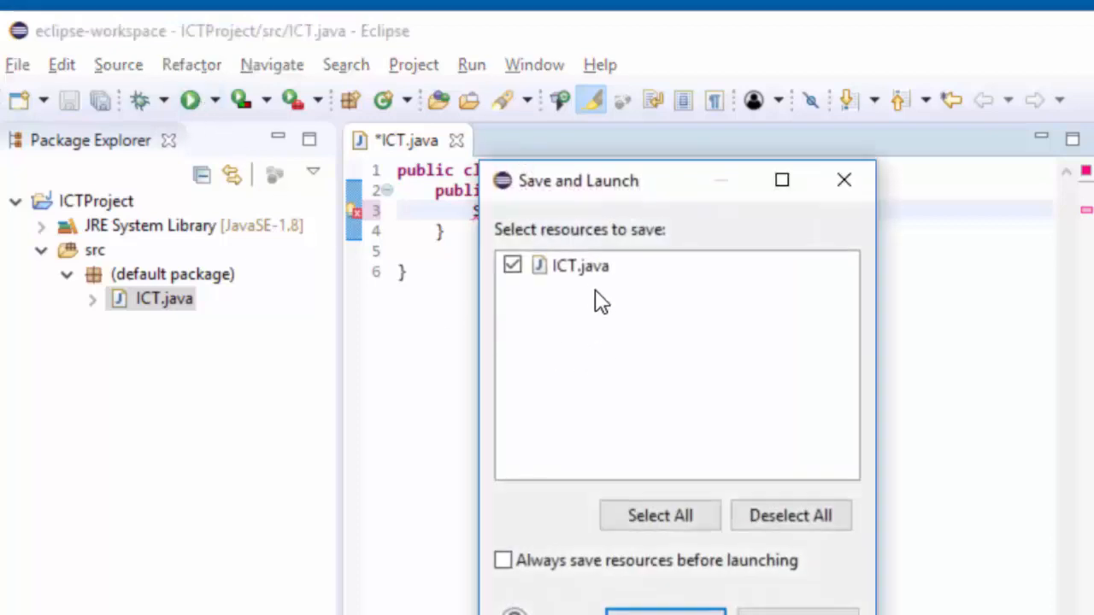
pyautogui.click(717, 610)
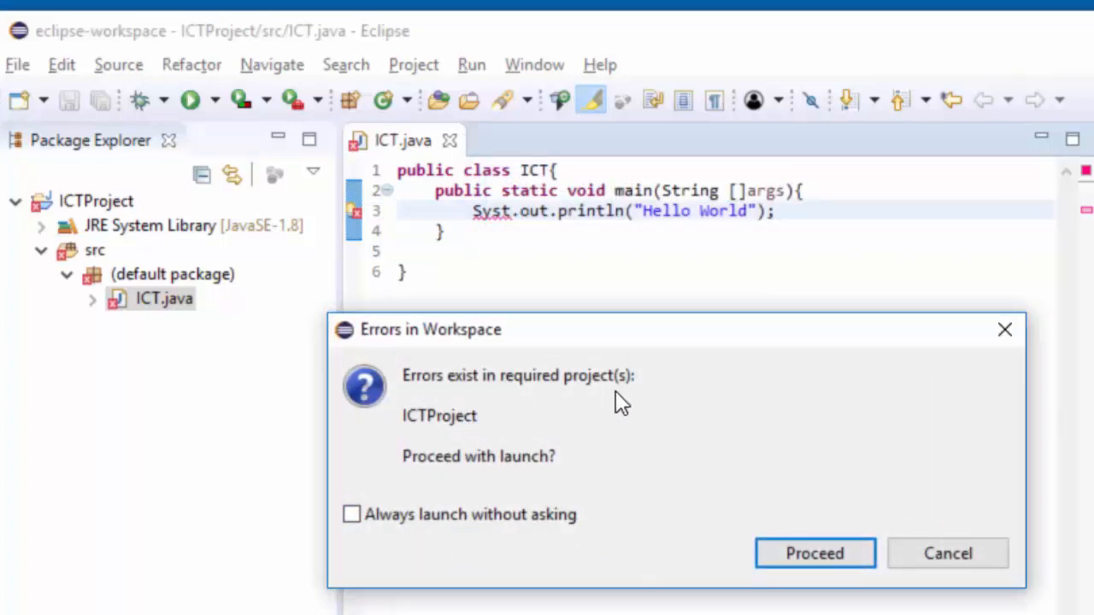
pyautogui.click(932, 553)
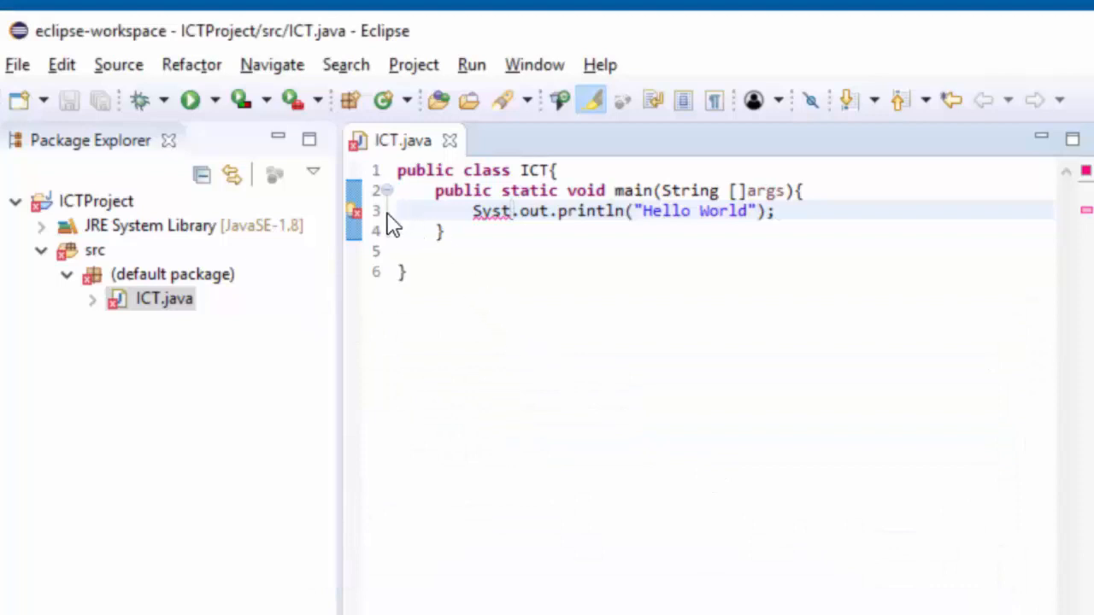
# Correct Syst to System in the println statement on line 3, and save and rerun ICT.java.
pyautogui.moveTo(359, 214)
pyautogui.write('em')
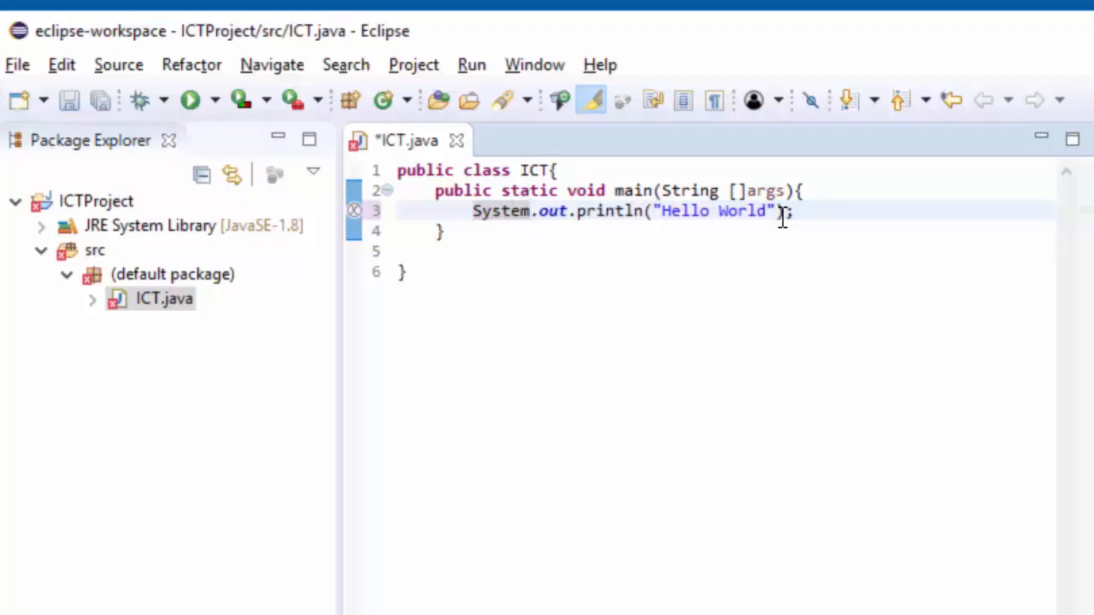
pyautogui.click(883, 213)
pyautogui.click(190, 100)
pyautogui.click(665, 612)
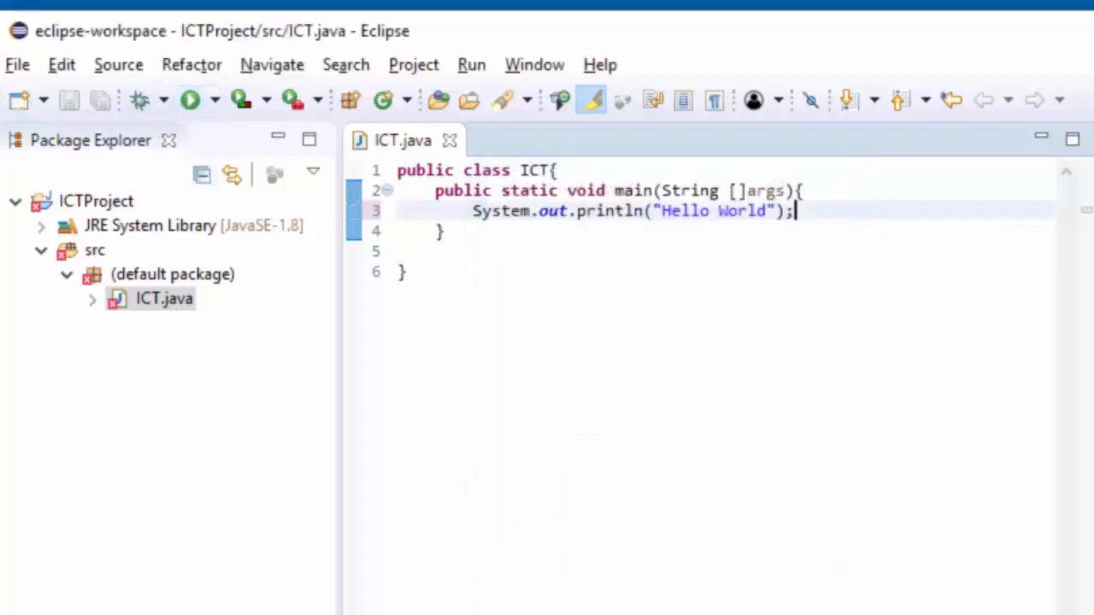
pyautogui.click(889, 287)
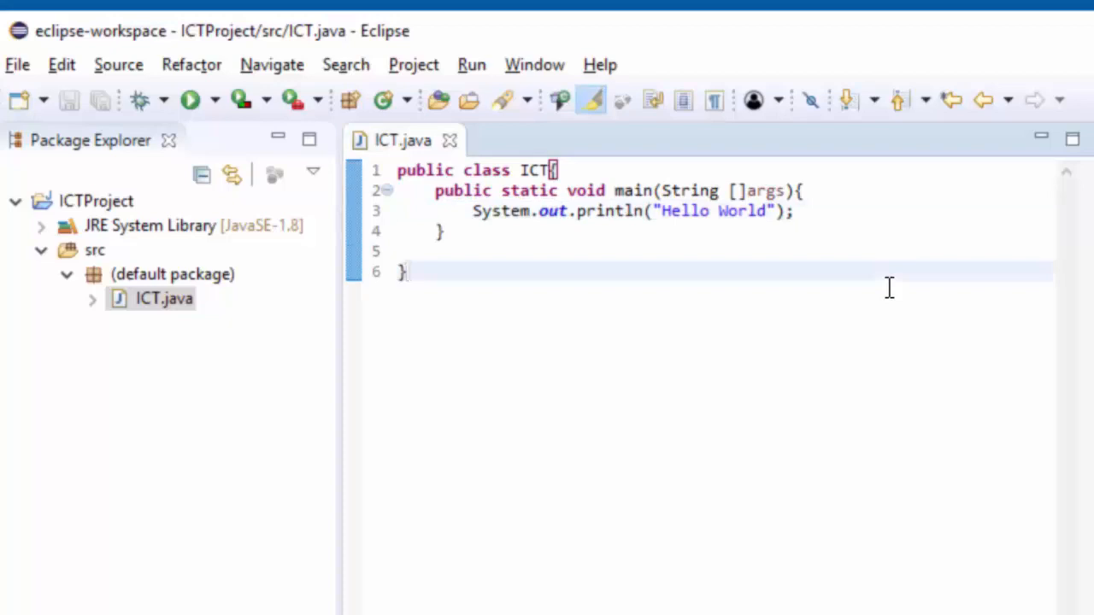